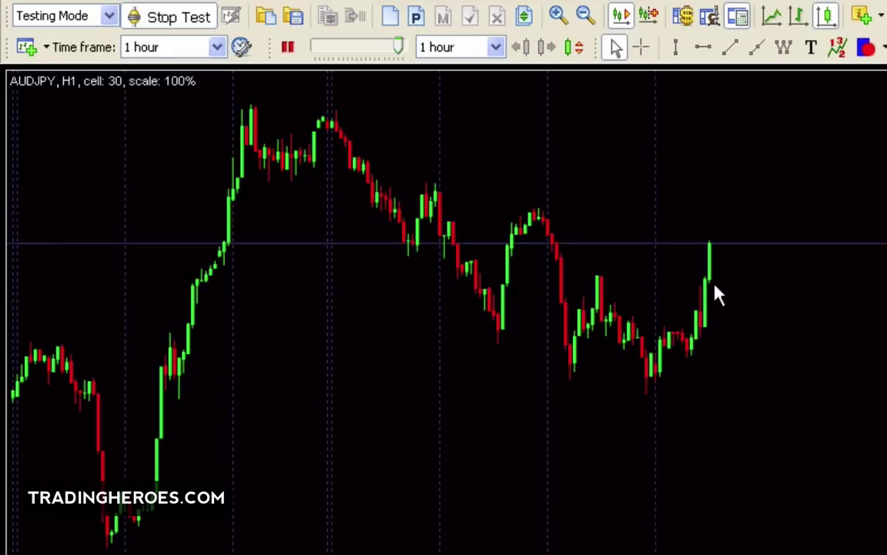
Step: Pause the AUDJPY hourly backtest and step back to the red candle at the recent low
{"action": "key", "text": "space"}
{"action": "key", "text": "BackSpace"}
{"action": "key", "text": "BackSpace"}
{"action": "key", "text": "BackSpace"}
{"action": "key", "text": "BackSpace"}
{"action": "key", "text": "BackSpace"}
{"action": "key", "text": "BackSpace"}
{"action": "key", "text": "BackSpace"}
{"action": "key", "text": "BackSpace"}
{"action": "key", "text": "BackSpace"}
{"action": "key", "text": "BackSpace"}
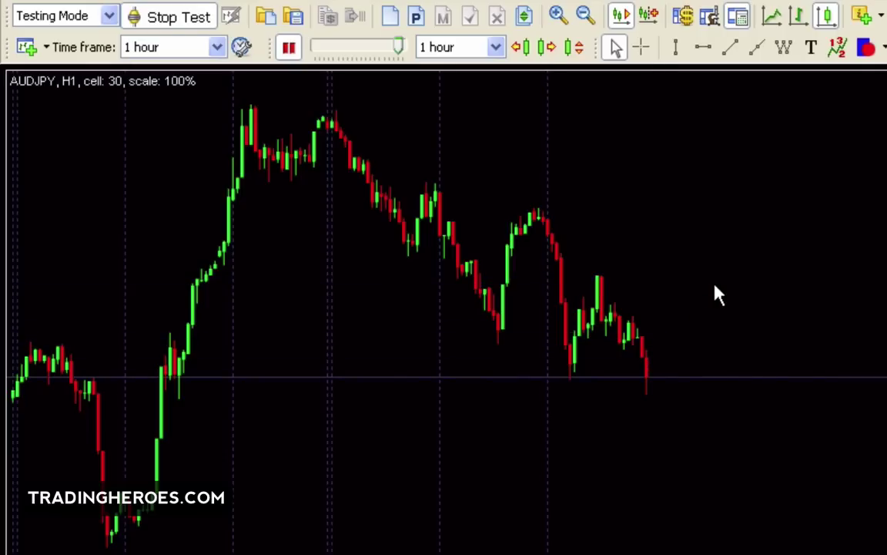
Step: Start a new AUDJPY market order with a lot size of 25, ready to pick its stop loss
{"action": "left_click", "coordinate": [392, 23]}
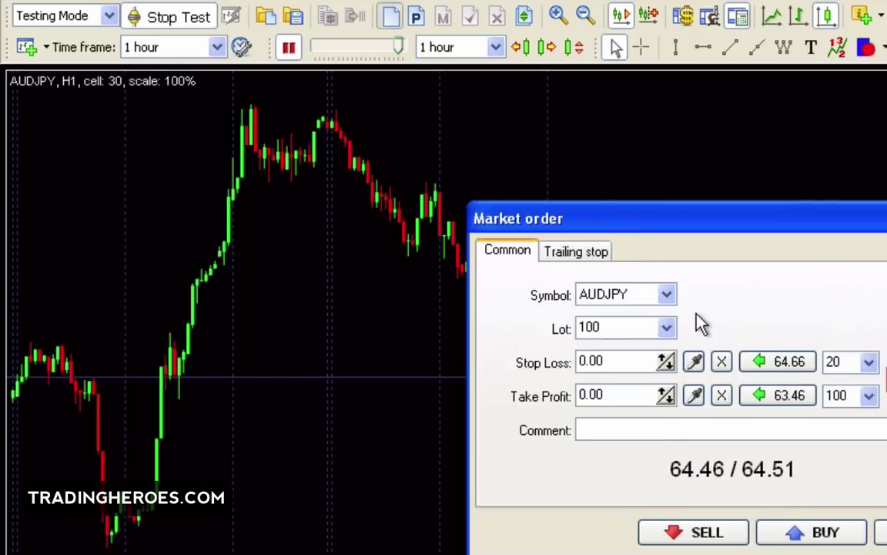
{"action": "double_click", "coordinate": [633, 327]}
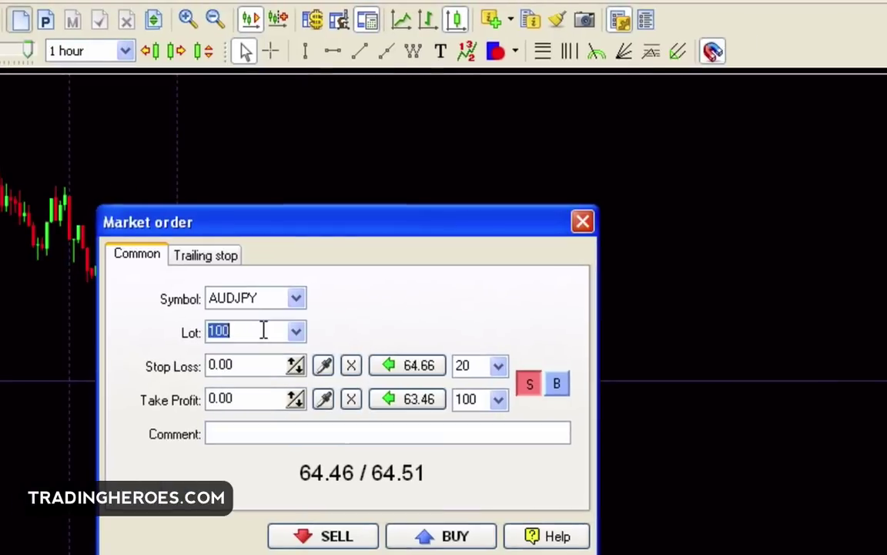
{"action": "type", "text": "25"}
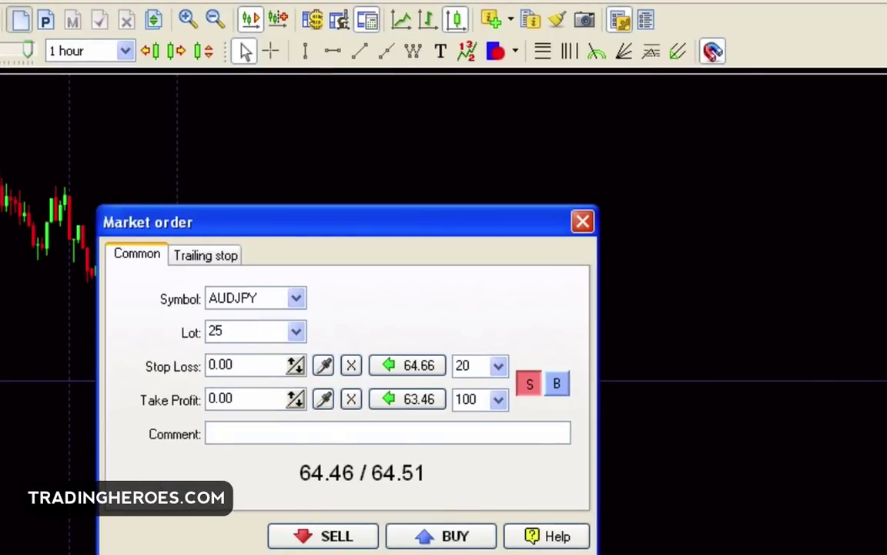
{"action": "left_click", "coordinate": [322, 365]}
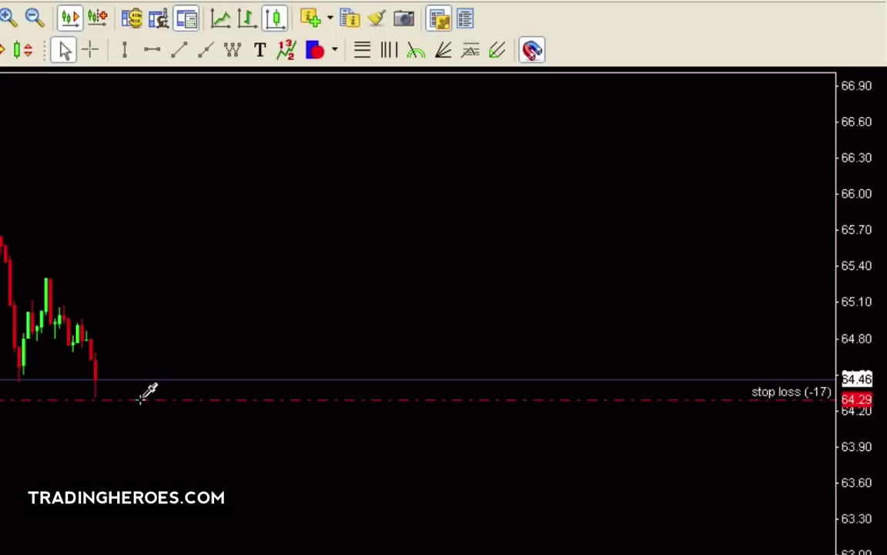
Step: Pick the market order's stop loss at 64.29 and take profit at 65.25 on the chart
{"action": "left_click", "coordinate": [141, 399]}
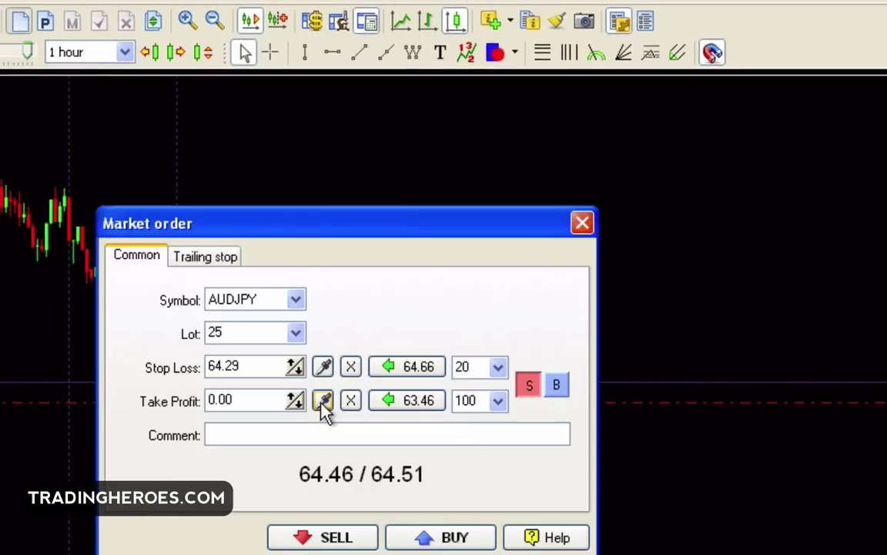
{"action": "left_click", "coordinate": [322, 400]}
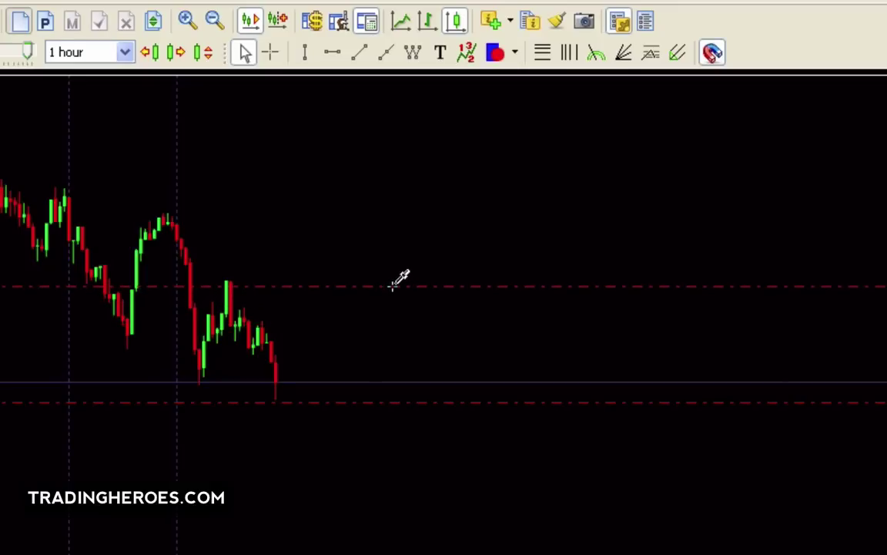
{"action": "left_click", "coordinate": [392, 286]}
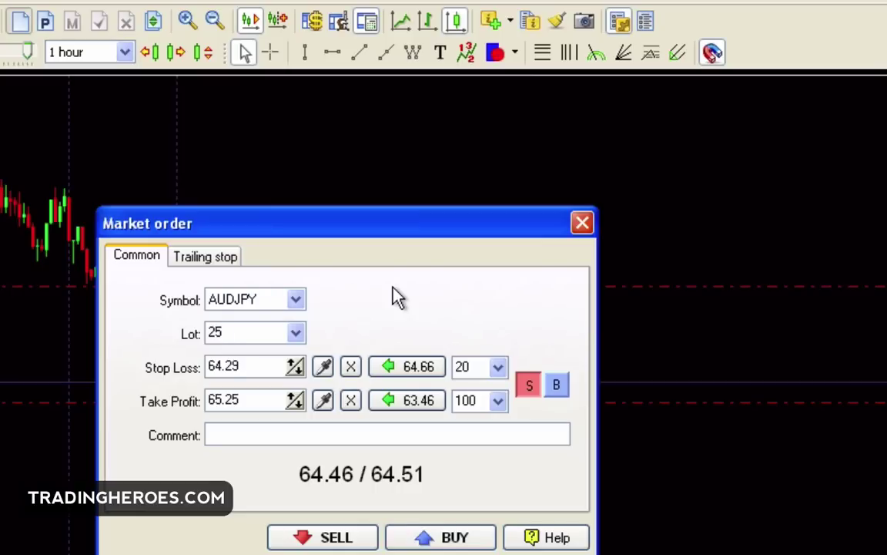
{"action": "left_click", "coordinate": [224, 262]}
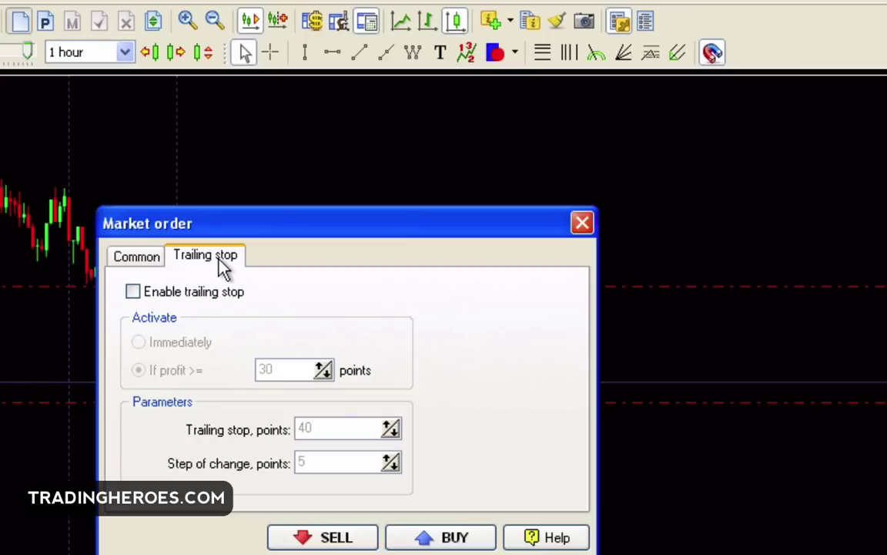
{"action": "left_click", "coordinate": [138, 260]}
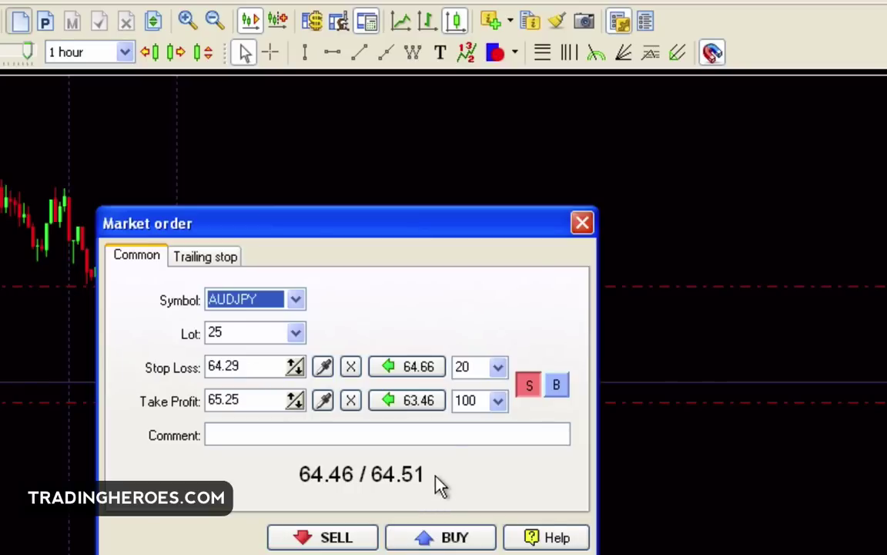
Step: Execute the 25-lot AUDJPY market order as a buy
{"action": "left_click", "coordinate": [446, 434]}
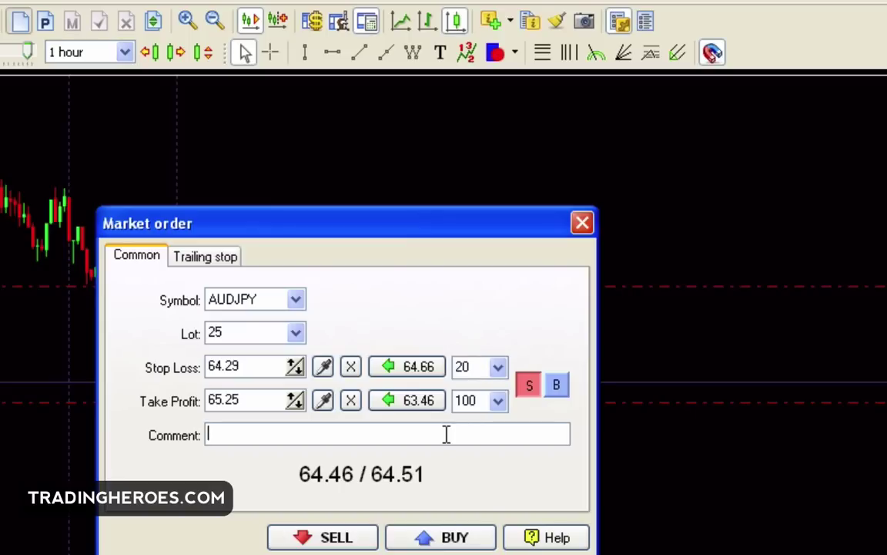
{"action": "left_click", "coordinate": [460, 537]}
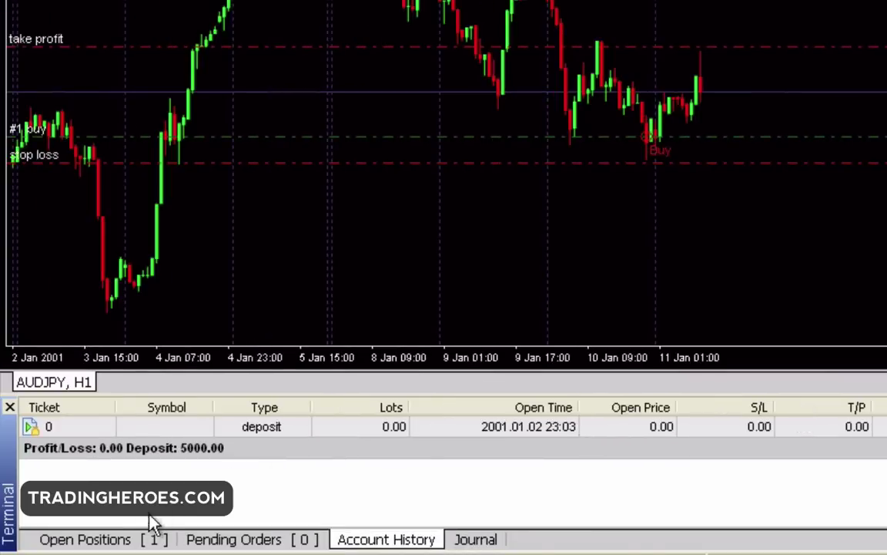
Step: Show the open AUDJPY buy trade in the Terminal's Open Positions list
{"action": "left_click", "coordinate": [142, 540]}
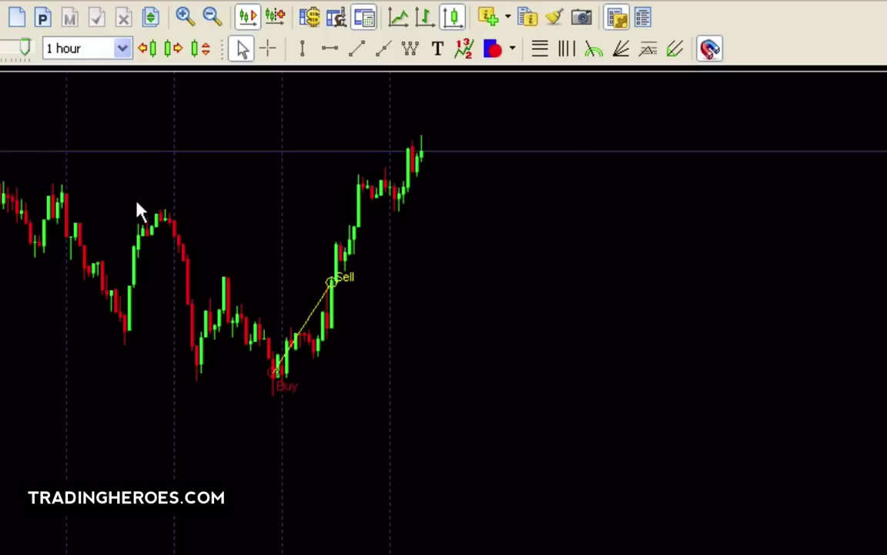
Step: Start a 25-lot AUDJPY pending order with its entry price picked at 66.21
{"action": "left_click", "coordinate": [43, 20]}
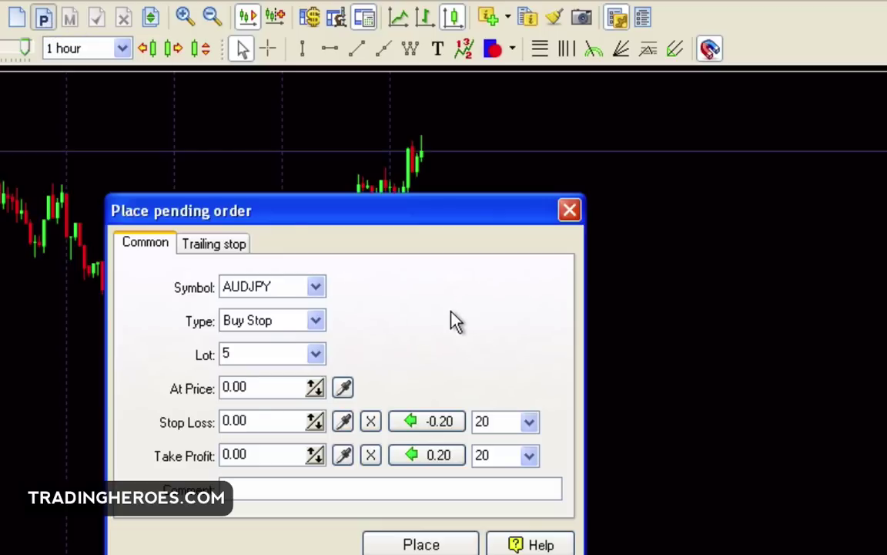
{"action": "double_click", "coordinate": [273, 353]}
{"action": "type", "text": "25"}
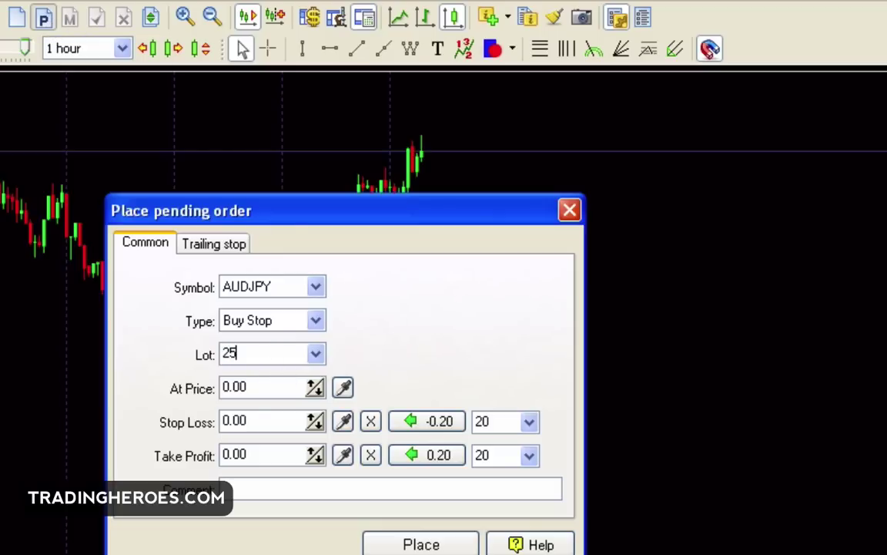
{"action": "left_click", "coordinate": [344, 389]}
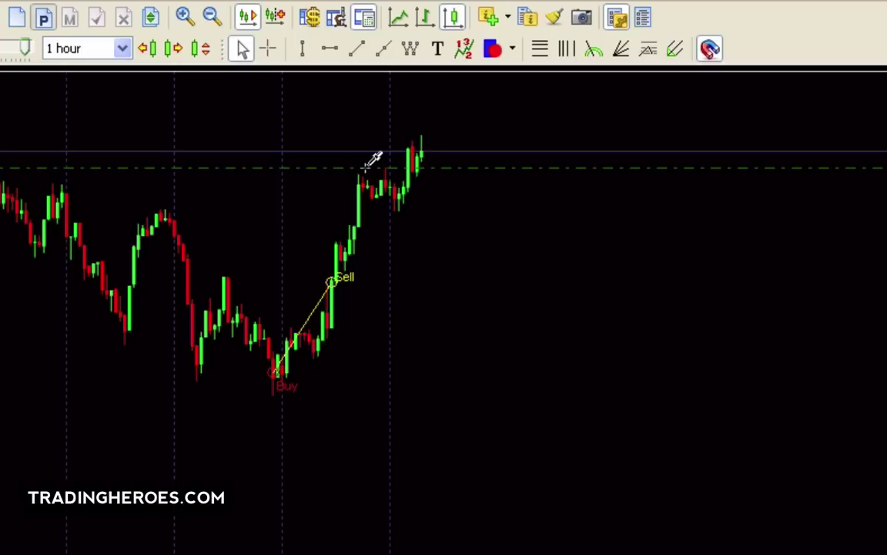
{"action": "left_click", "coordinate": [368, 166]}
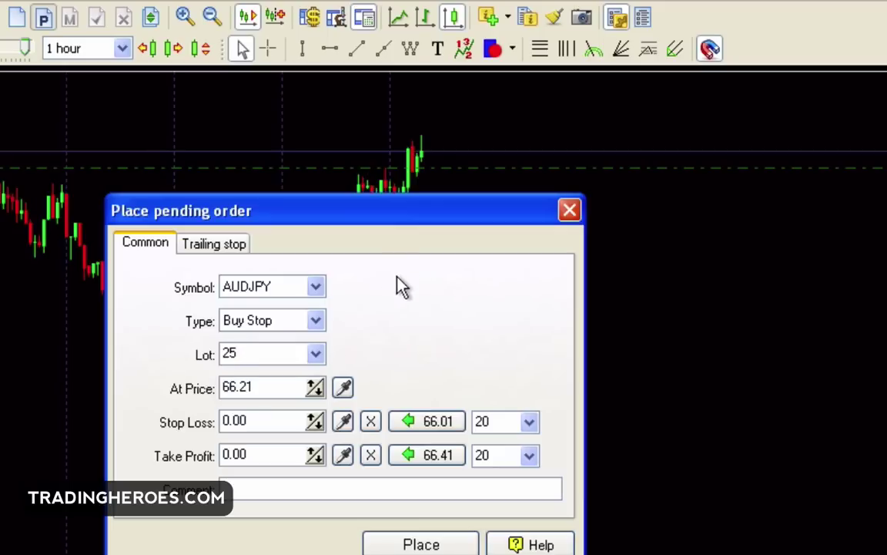
{"action": "left_click", "coordinate": [317, 321]}
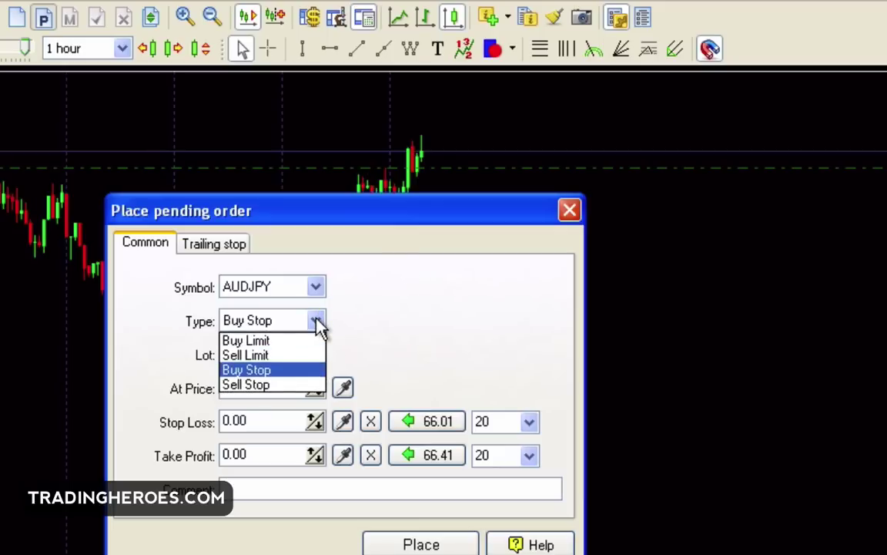
Step: Make it a Sell Stop with stop loss 66.54 and take profit 65.83, and place it
{"action": "left_click", "coordinate": [314, 384]}
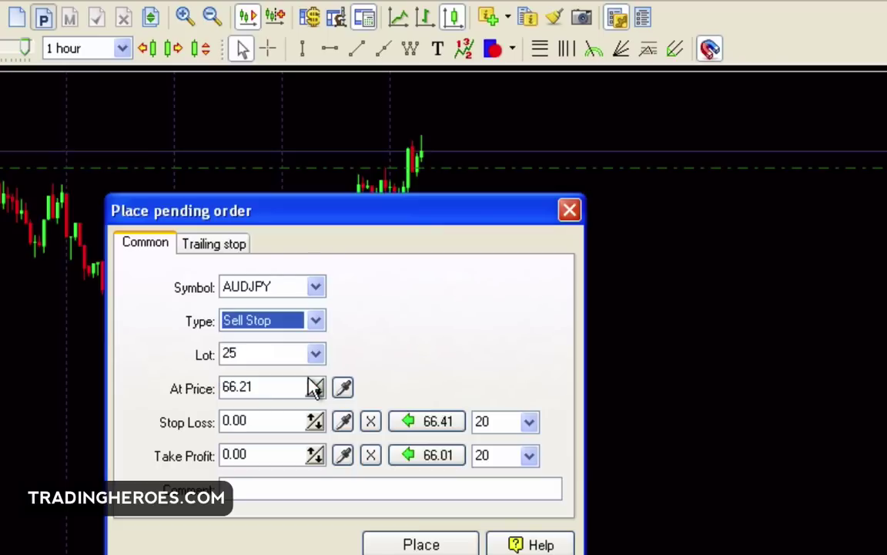
{"action": "left_click", "coordinate": [344, 422]}
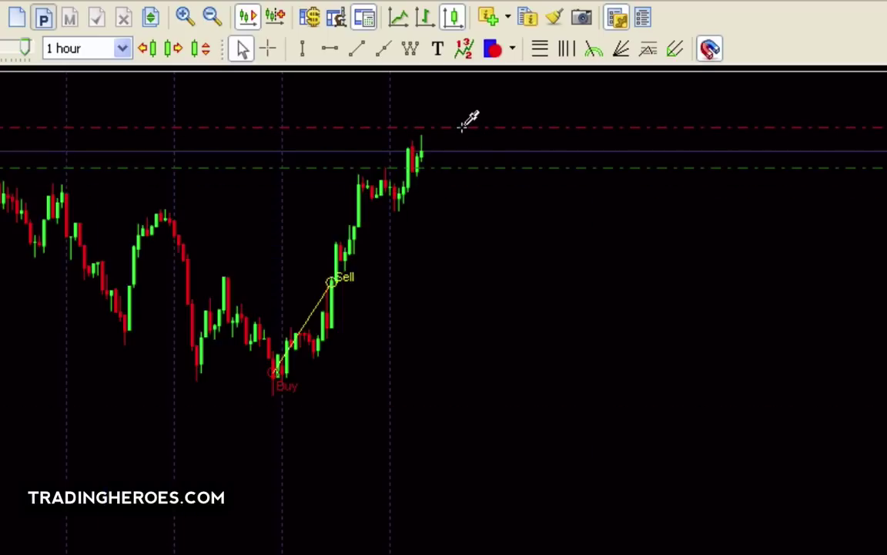
{"action": "left_click", "coordinate": [460, 127]}
{"action": "left_click", "coordinate": [344, 454]}
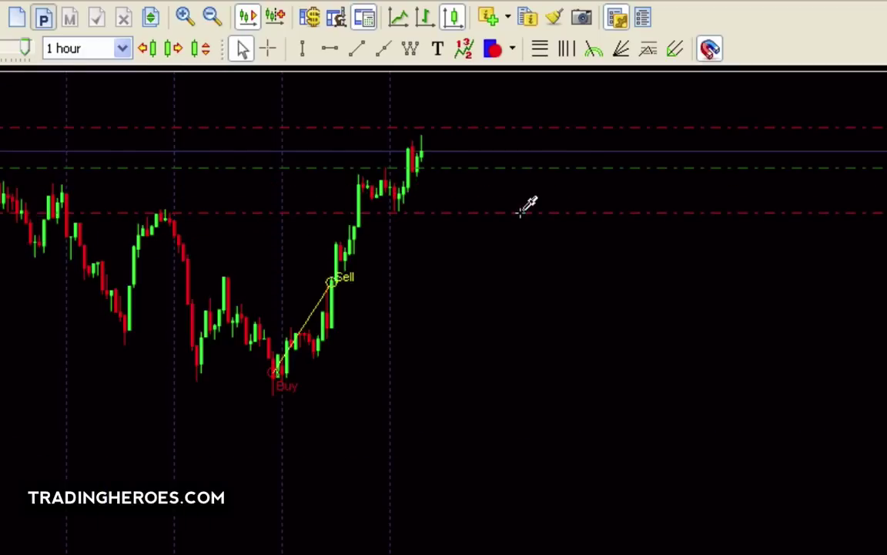
{"action": "left_click", "coordinate": [521, 212]}
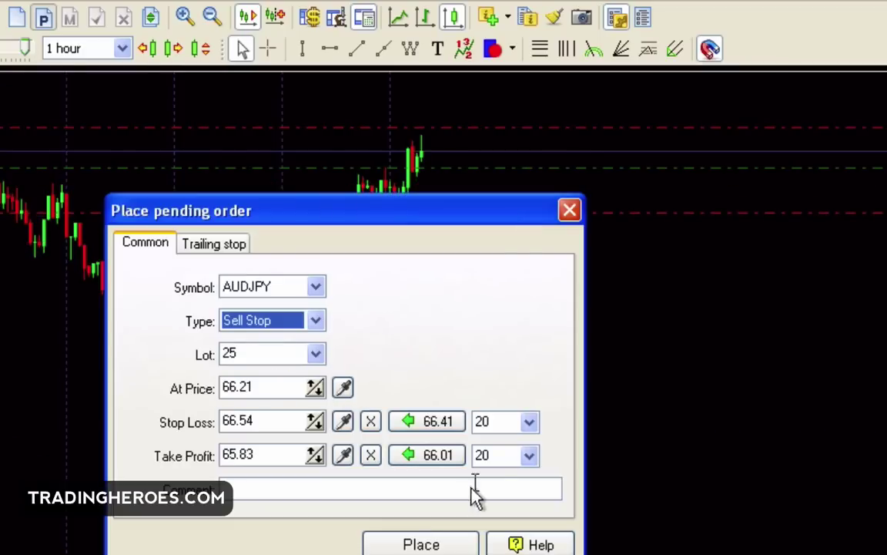
{"action": "left_click", "coordinate": [201, 245]}
{"action": "left_click", "coordinate": [153, 246]}
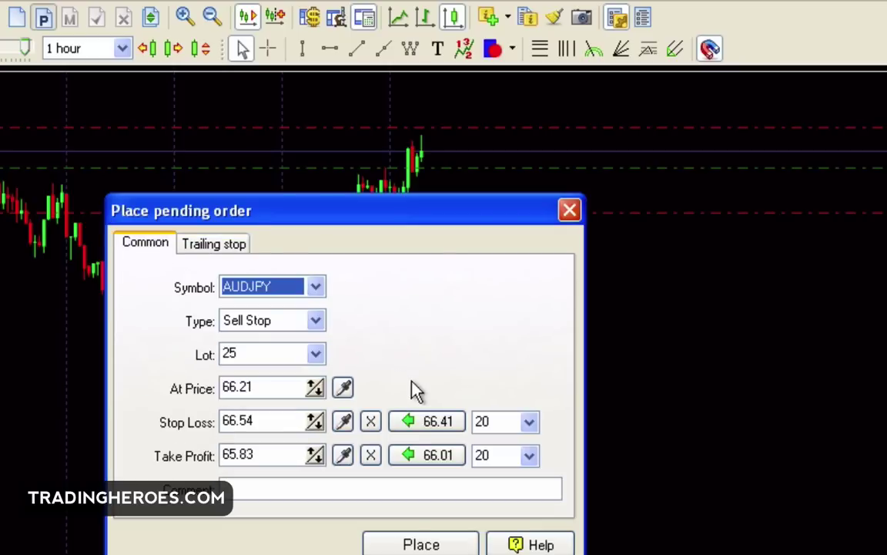
{"action": "left_click", "coordinate": [420, 544]}
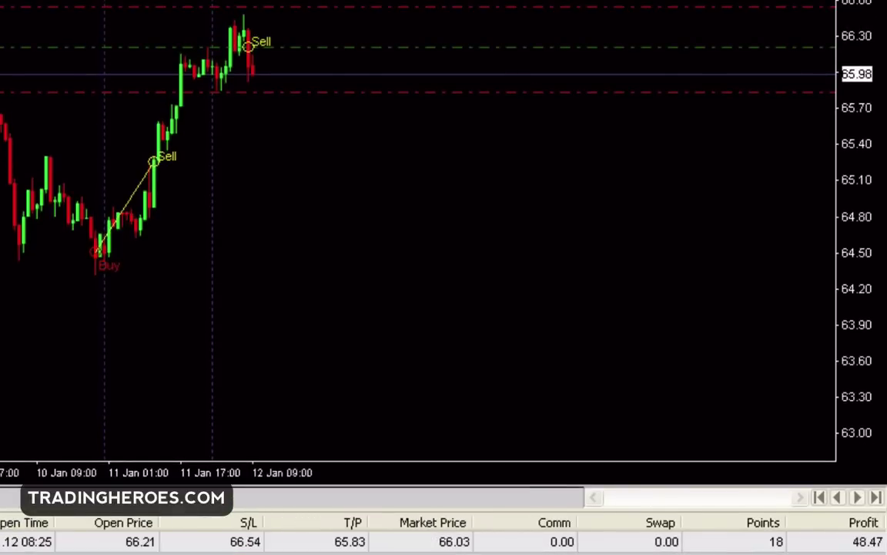
Step: Close 10 lots of the open AUDJPY sell trade with Close Part of Position
{"action": "left_click", "coordinate": [185, 542]}
{"action": "right_click", "coordinate": [185, 544]}
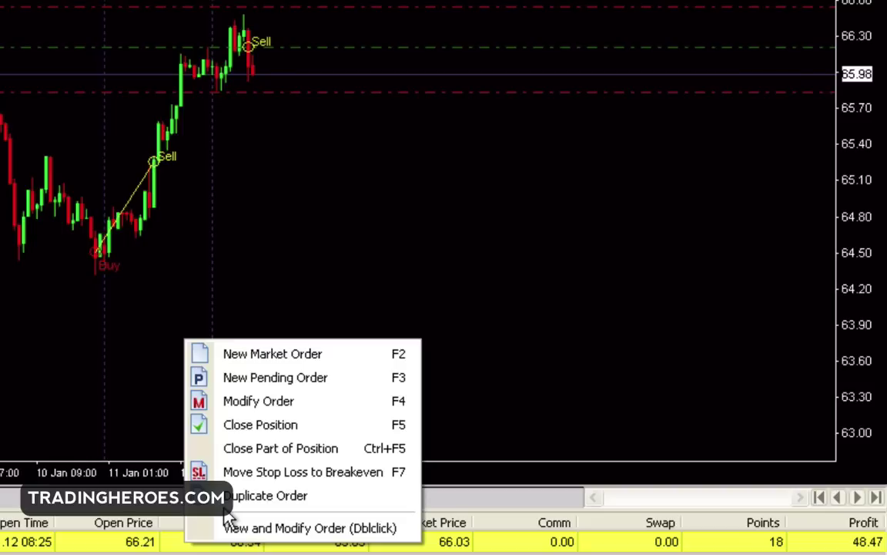
{"action": "left_click", "coordinate": [278, 450]}
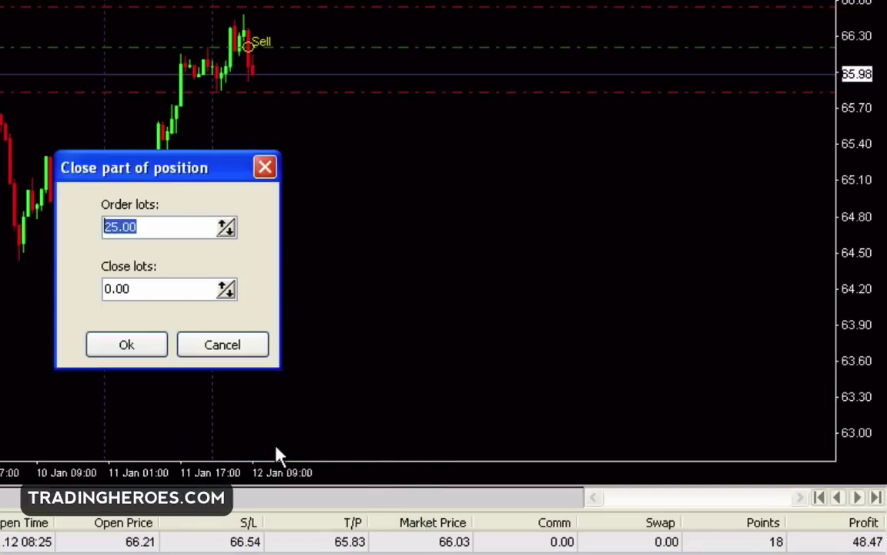
{"action": "double_click", "coordinate": [164, 290]}
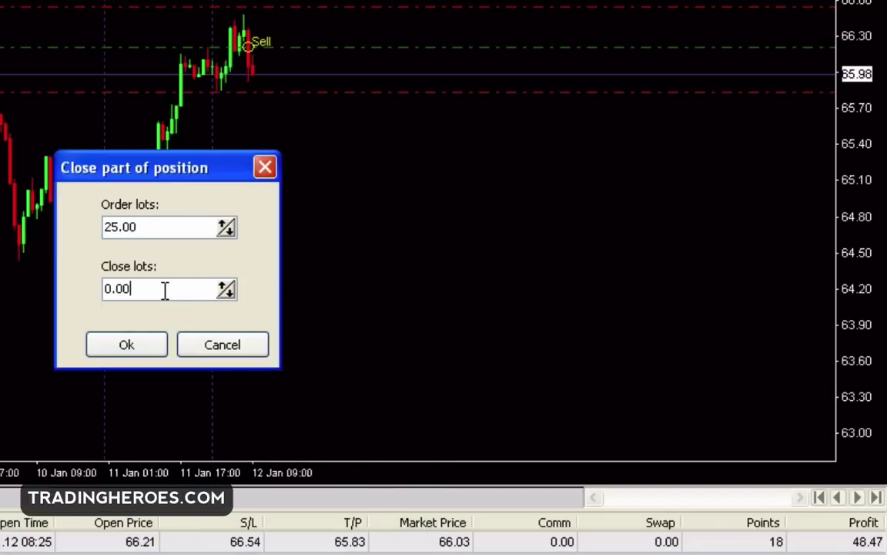
{"action": "type", "text": "10"}
{"action": "left_click", "coordinate": [104, 346]}
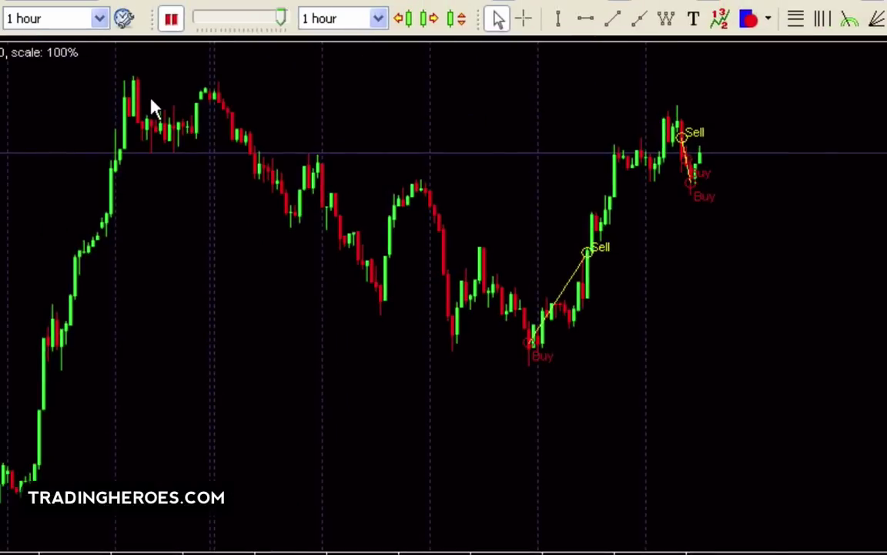
Step: Check the timeframe list, keeping the chart on 1 hour
{"action": "left_click", "coordinate": [99, 18]}
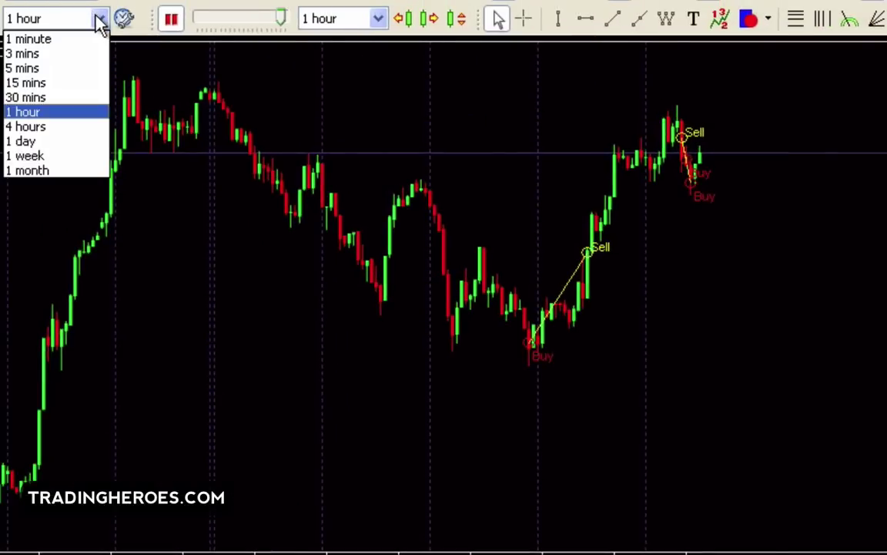
{"action": "left_click", "coordinate": [98, 19]}
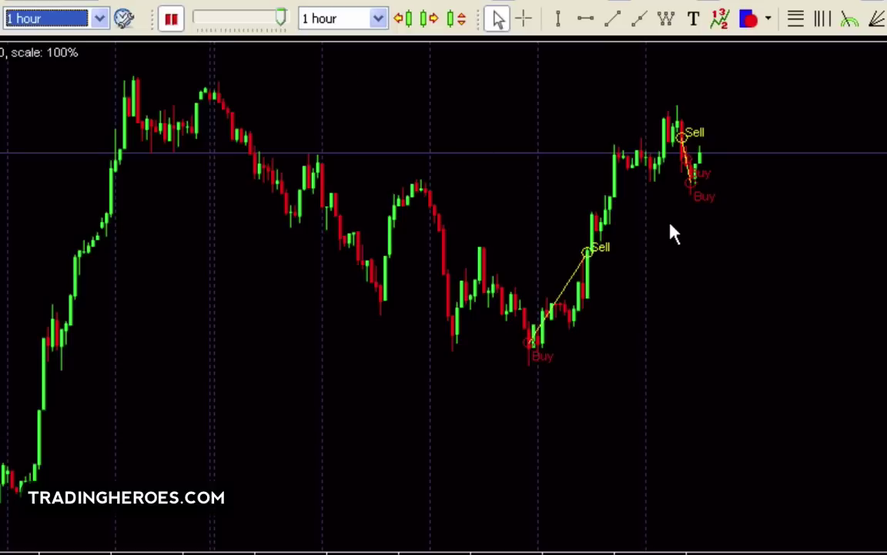
{"action": "left_click", "coordinate": [758, 262]}
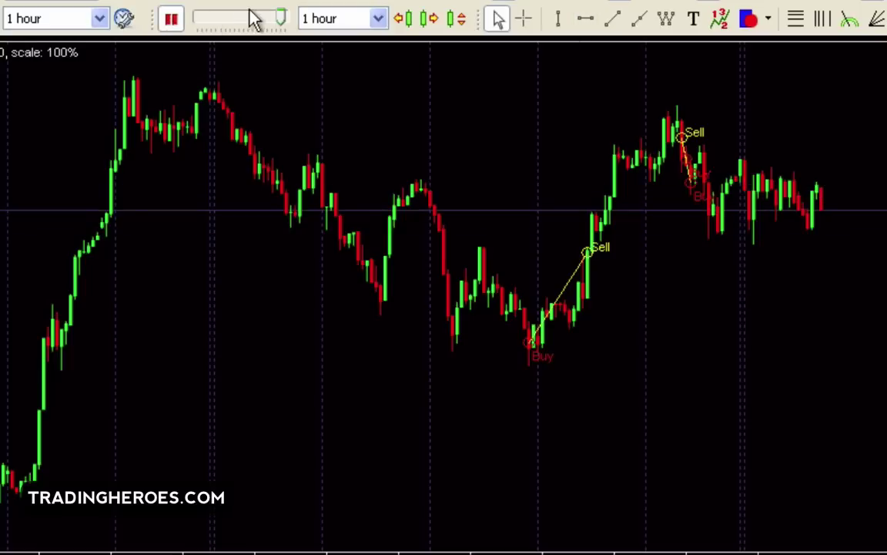
Step: Lower the testing speed, pause the backtest, and bring up the chart timeframe list
{"action": "left_click", "coordinate": [273, 16]}
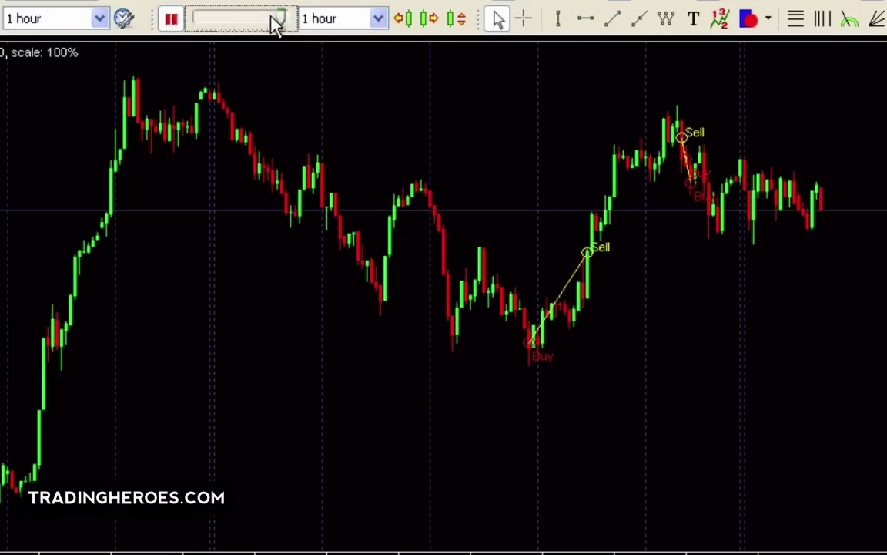
{"action": "left_click_drag", "start_coordinate": [271, 15], "coordinate": [248, 17]}
{"action": "left_click", "coordinate": [798, 290]}
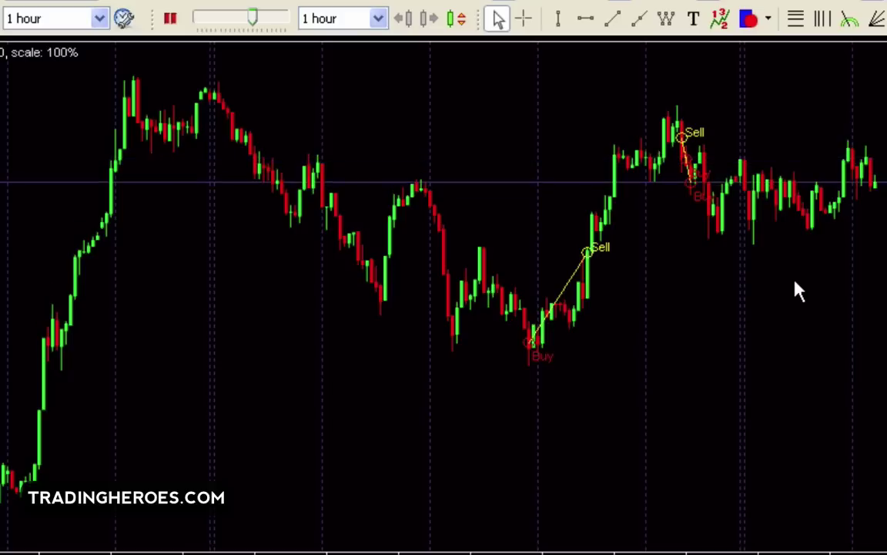
{"action": "key", "text": "Pause"}
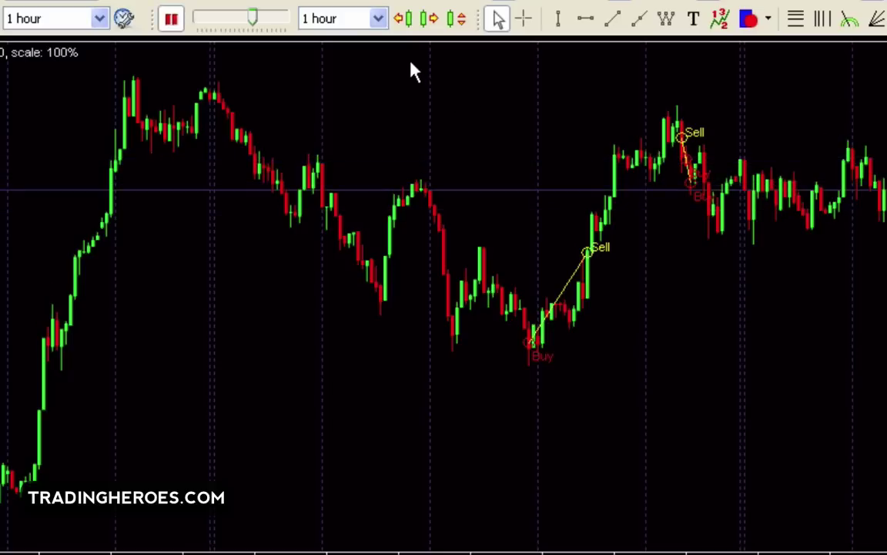
{"action": "left_click", "coordinate": [380, 18]}
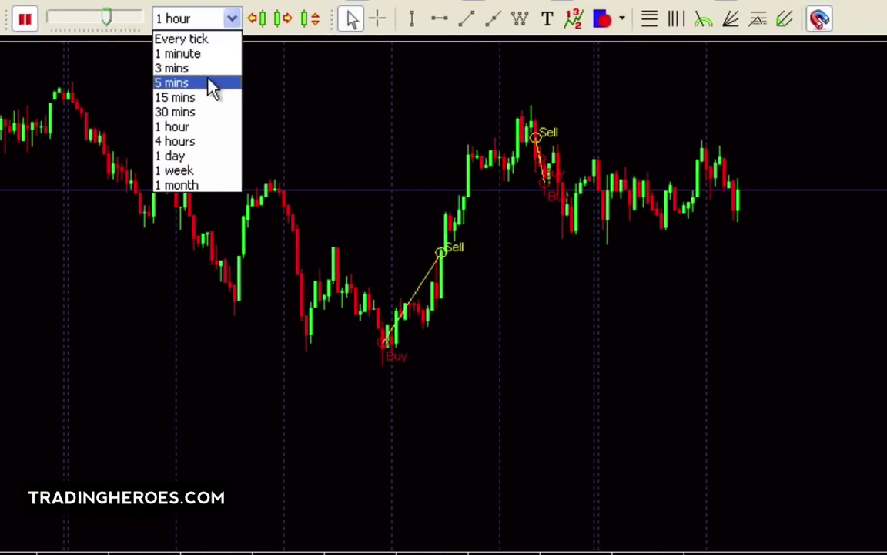
Step: Switch the AUDJPY chart to the 5 mins timeframe and let the test keep running
{"action": "left_click", "coordinate": [212, 88]}
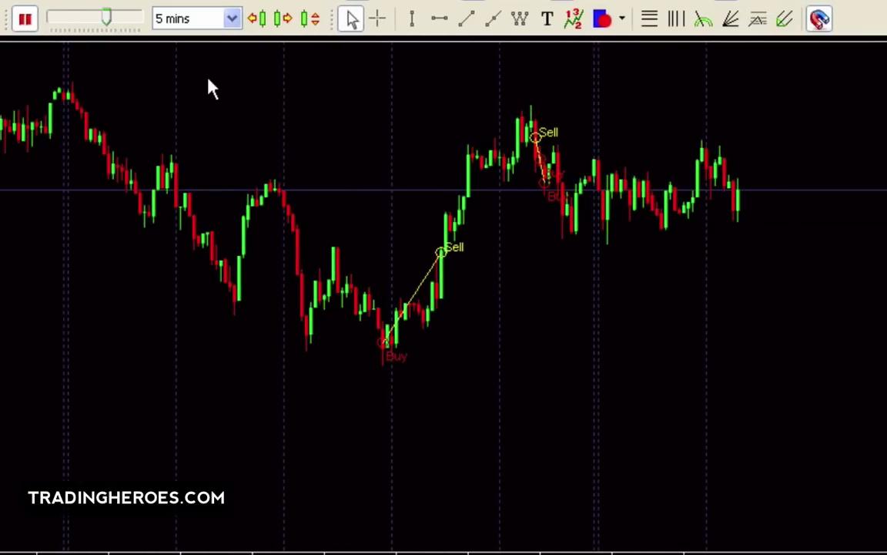
{"action": "left_click", "coordinate": [109, 21]}
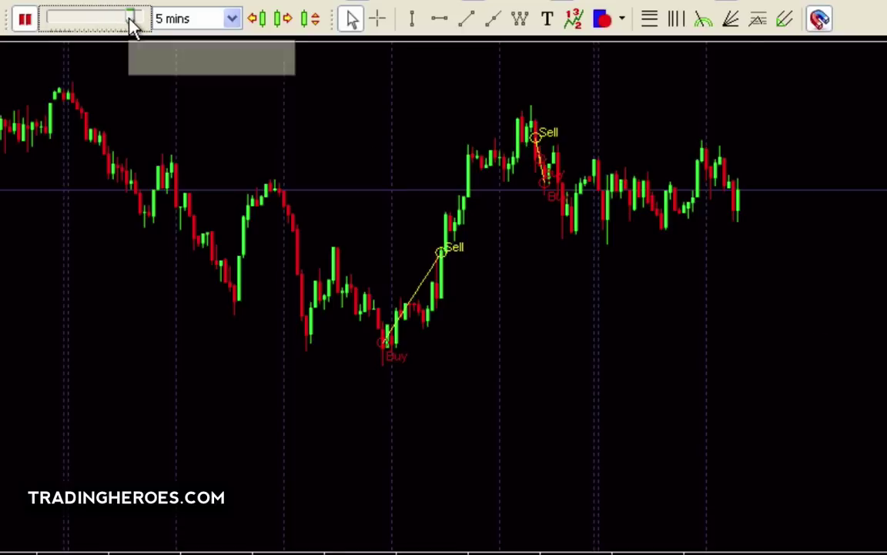
{"action": "left_click", "coordinate": [807, 287]}
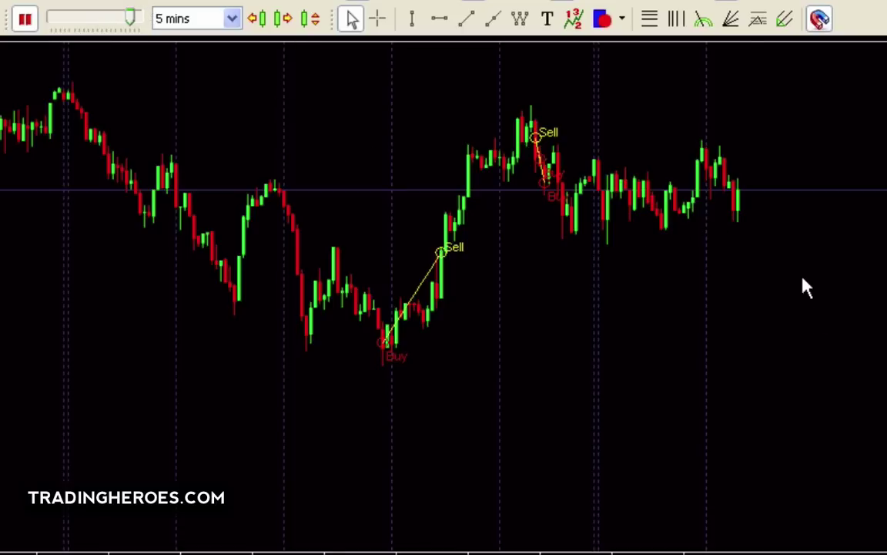